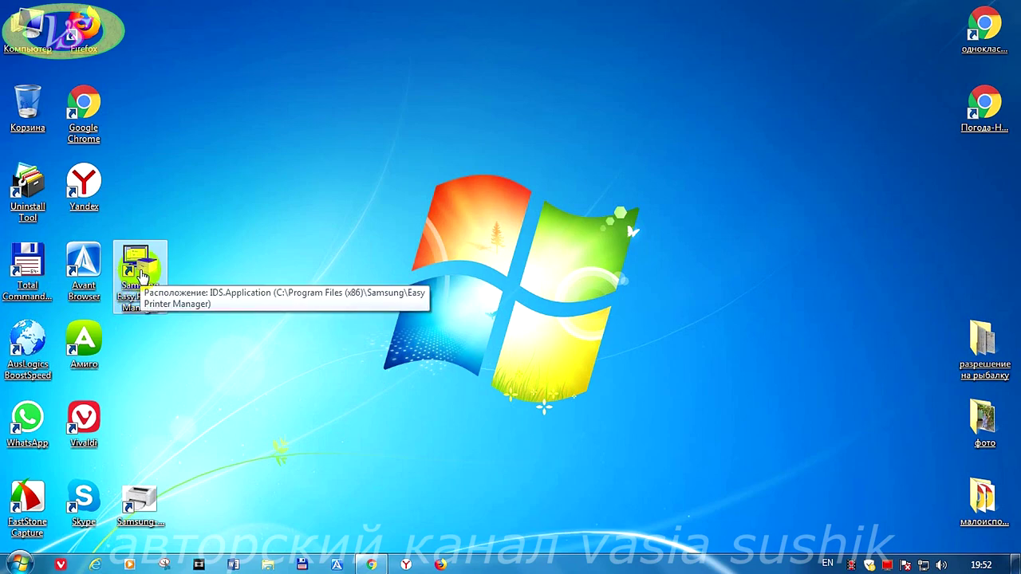
# Change the icon of the Samsung Easy Printer Manager desktop shortcut to the printer icon from SHELL32.dll.
pyautogui.rightClick(142, 275)
pyautogui.click(192, 541)
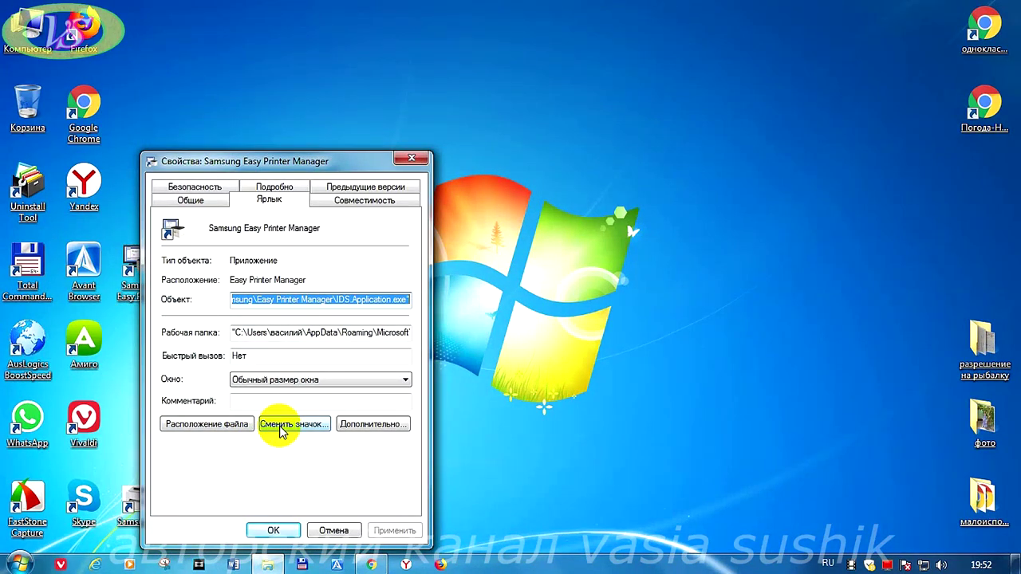
pyautogui.click(290, 425)
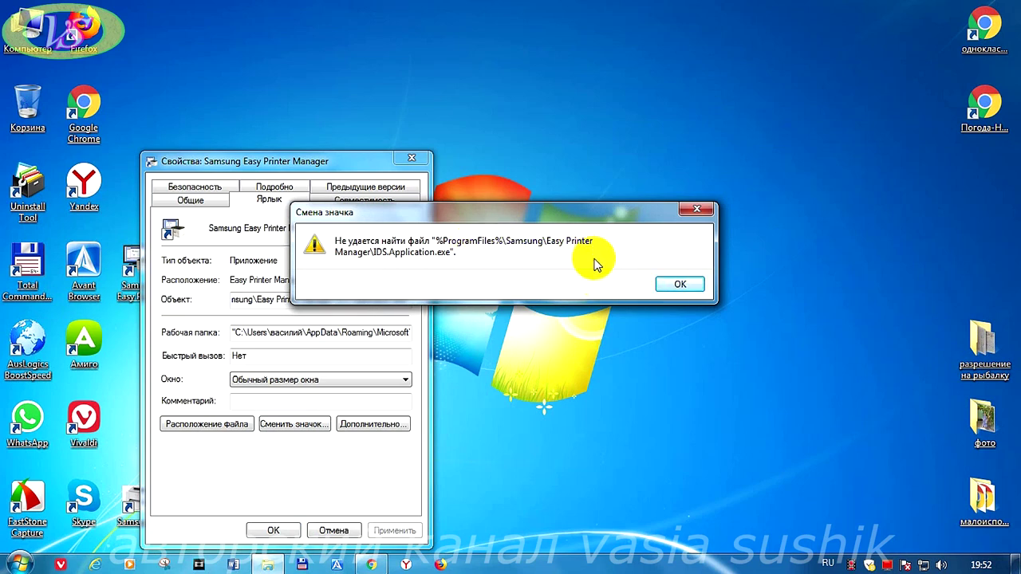
pyautogui.click(681, 284)
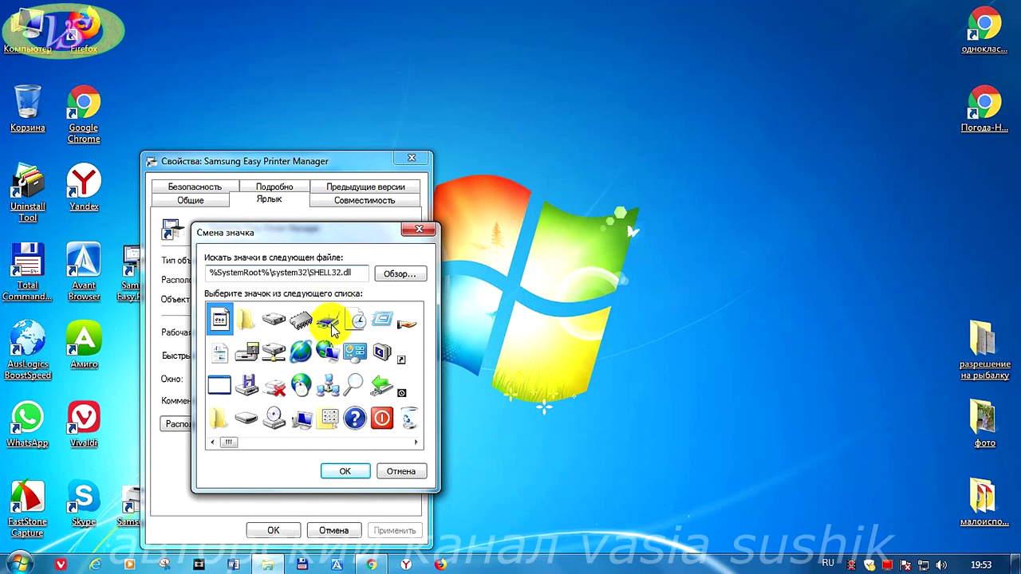
pyautogui.click(333, 329)
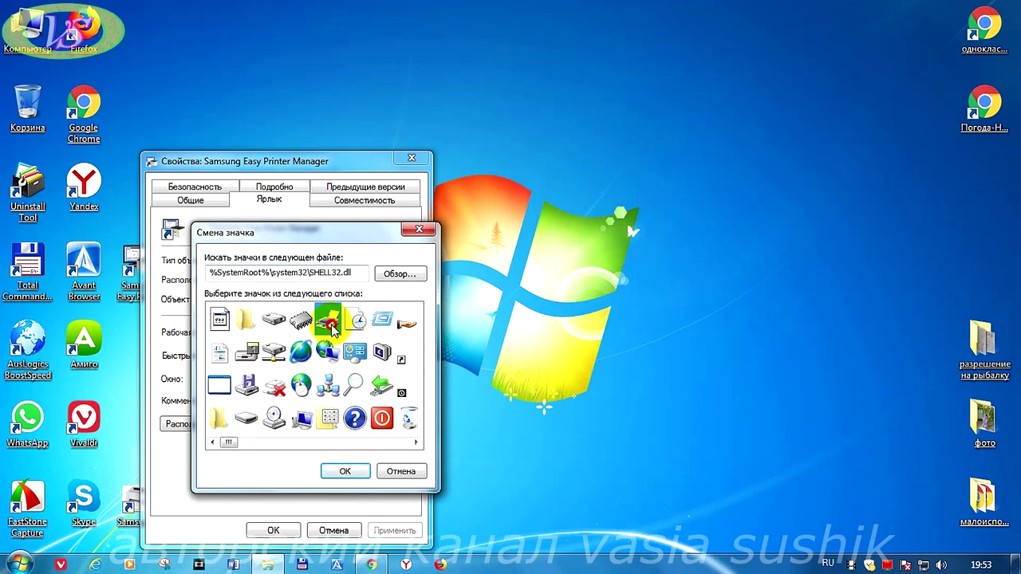
pyautogui.click(343, 472)
pyautogui.click(395, 531)
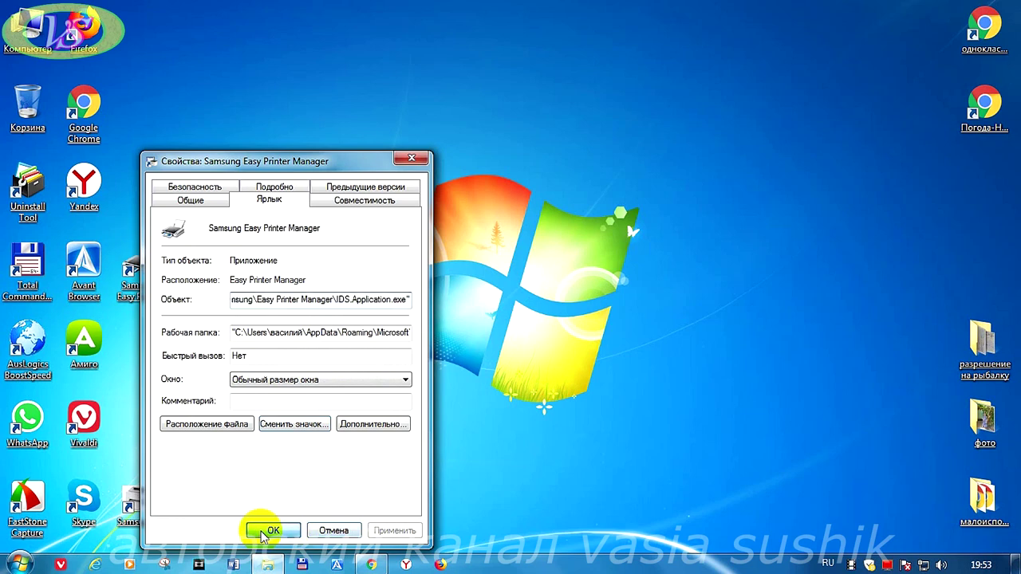
pyautogui.click(271, 530)
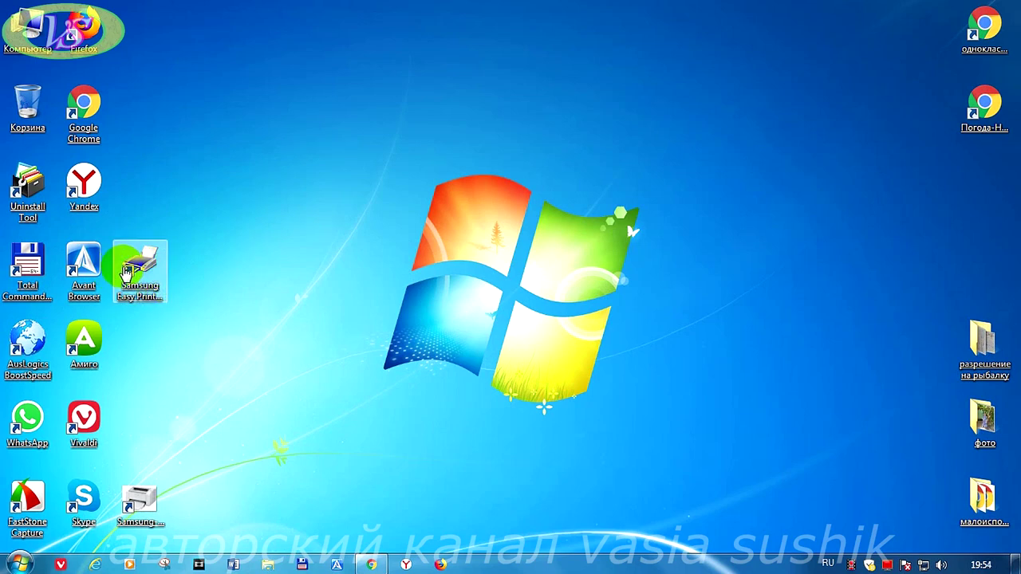
# Switch to Chrome and search Yandex Images (Картинки) for "принтер самсунг".
pyautogui.click(371, 565)
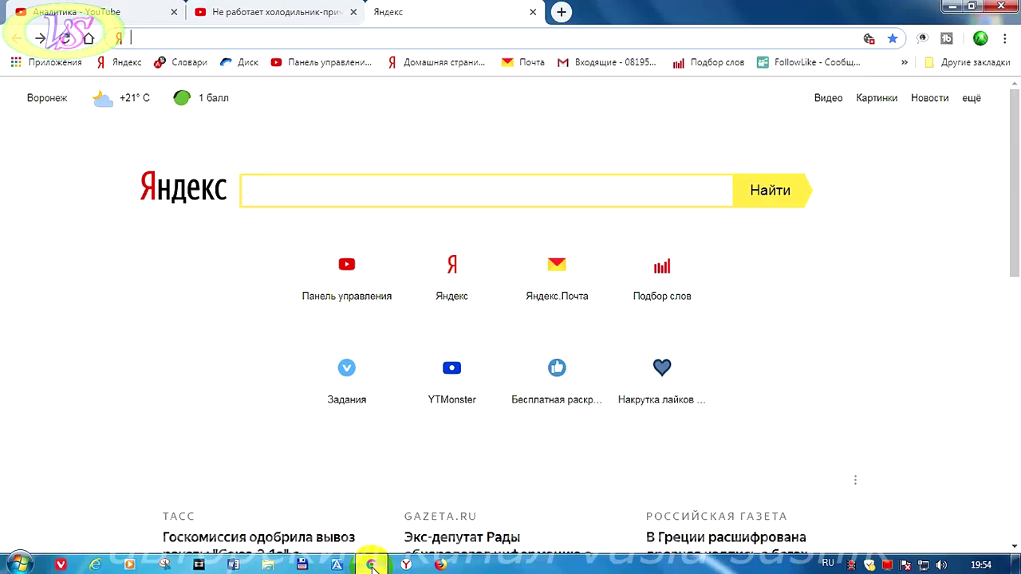
pyautogui.click(872, 104)
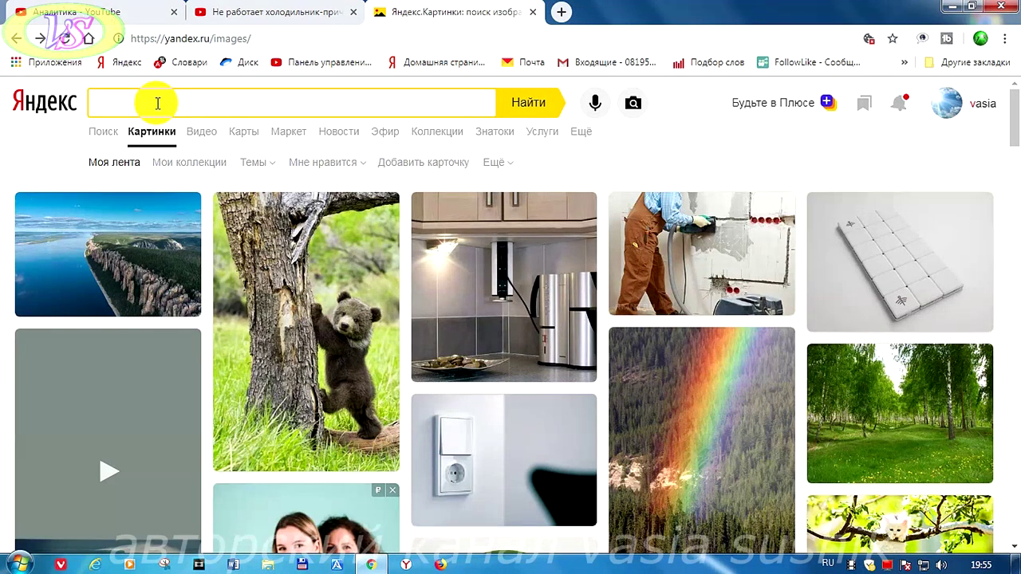
pyautogui.write('принтер самсу')
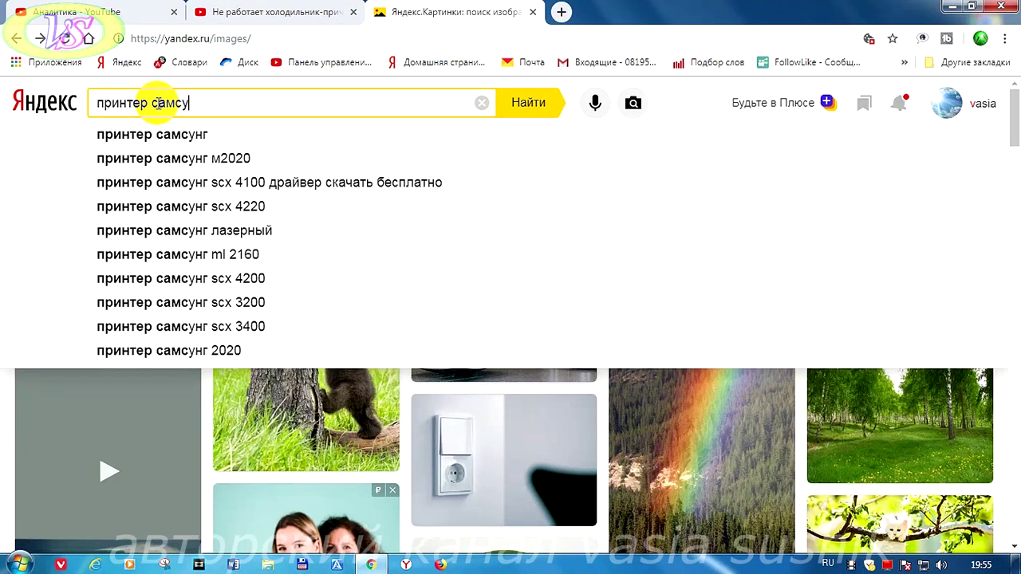
pyautogui.write('нг')
pyautogui.click(534, 104)
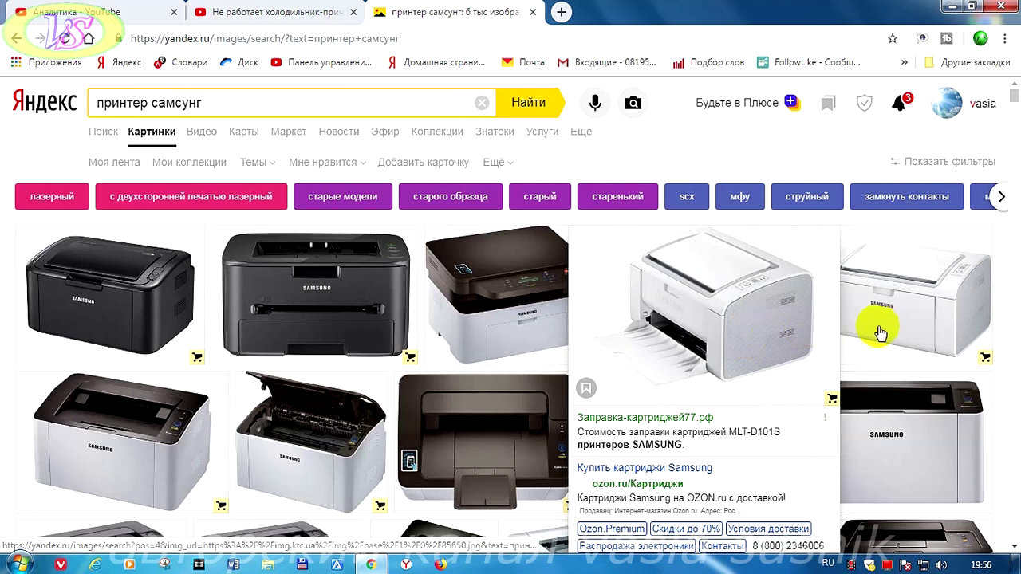
# Open the result showing a white Samsung printer with paper in its tray and save it as Samsung-ML-2160 (1).jpg in Загрузки.
pyautogui.moveTo(691, 309)
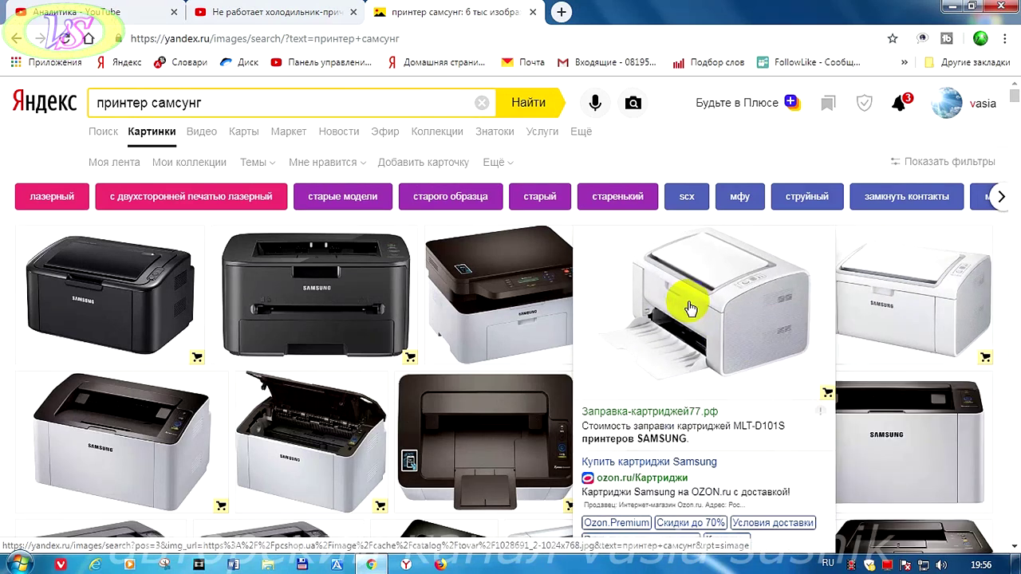
pyautogui.scroll(-2, 937, 321)
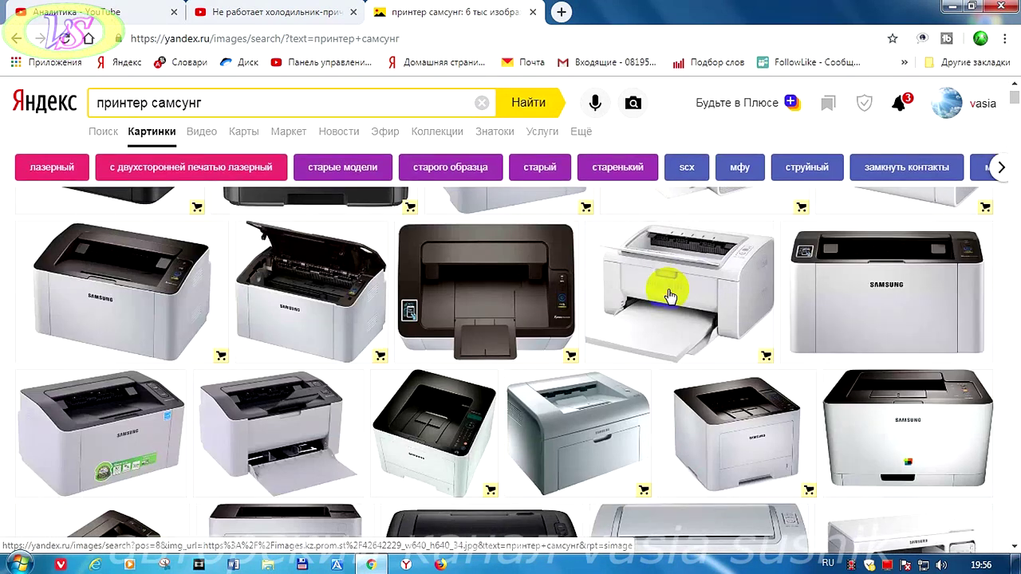
pyautogui.click(669, 295)
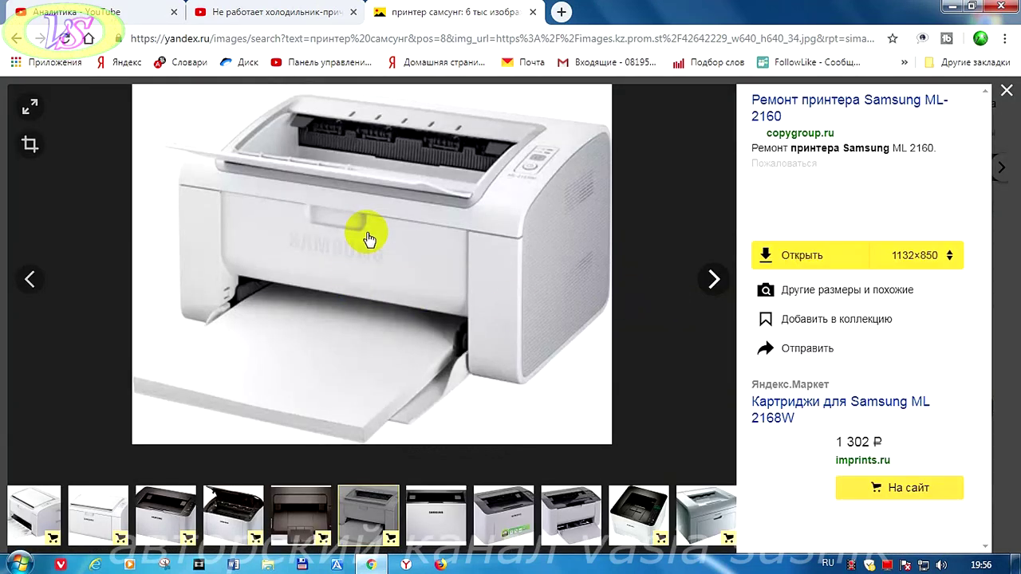
pyautogui.rightClick(389, 219)
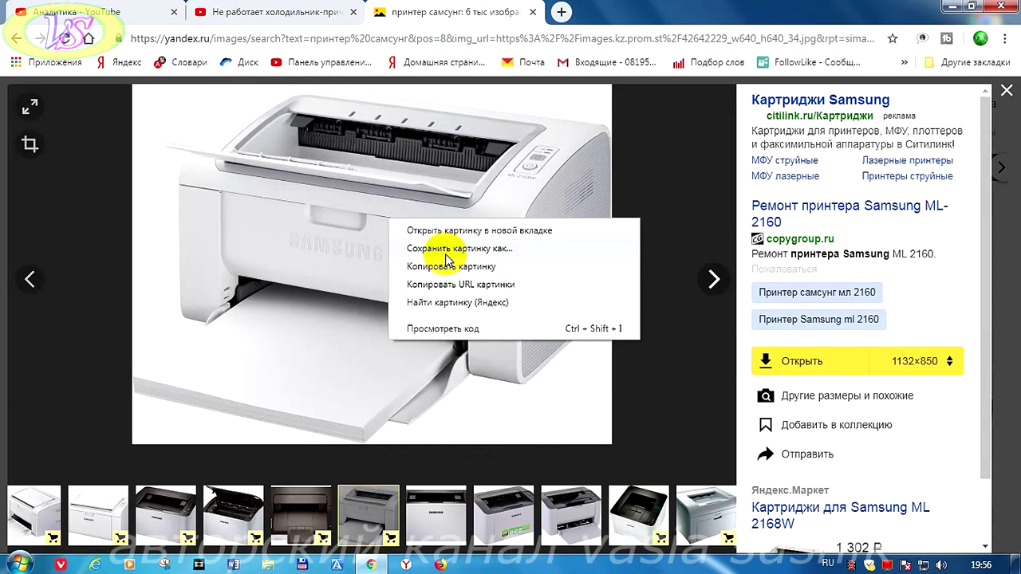
pyautogui.click(453, 249)
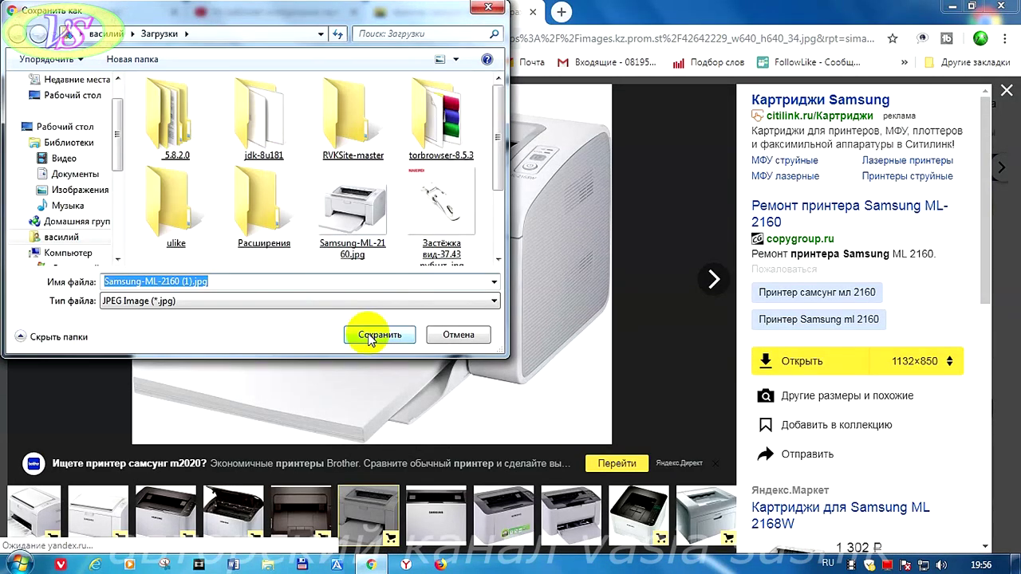
pyautogui.click(372, 336)
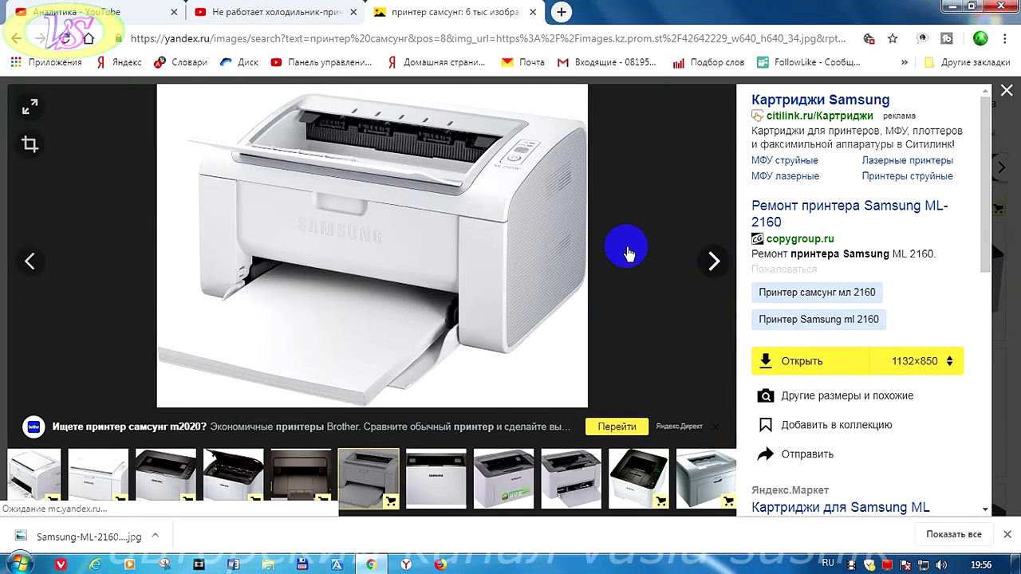
# Start Paint from the desktop and open the printer picture Samsung-ML-2160.jpg in it.
pyautogui.press('super+d')
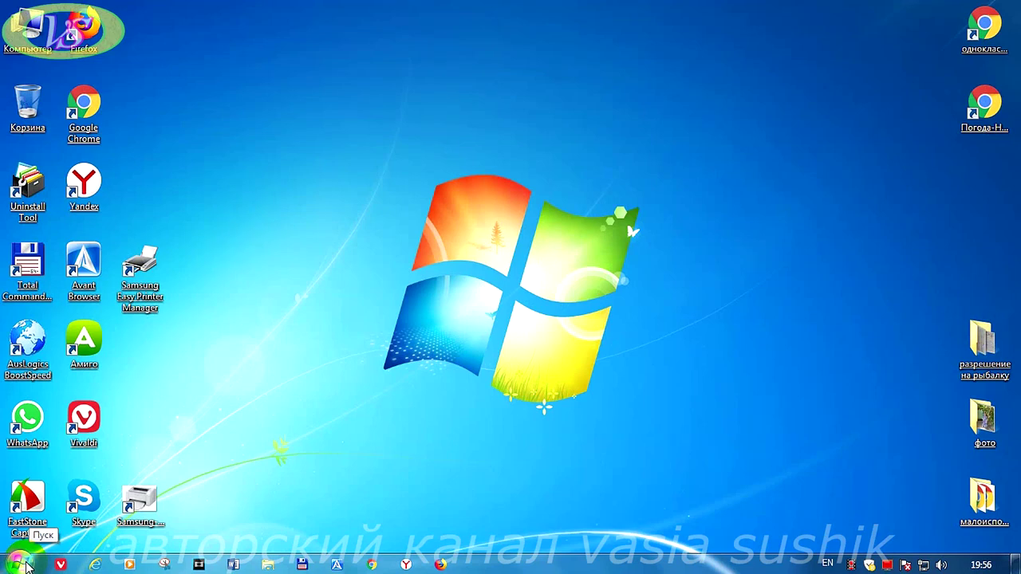
pyautogui.click(20, 564)
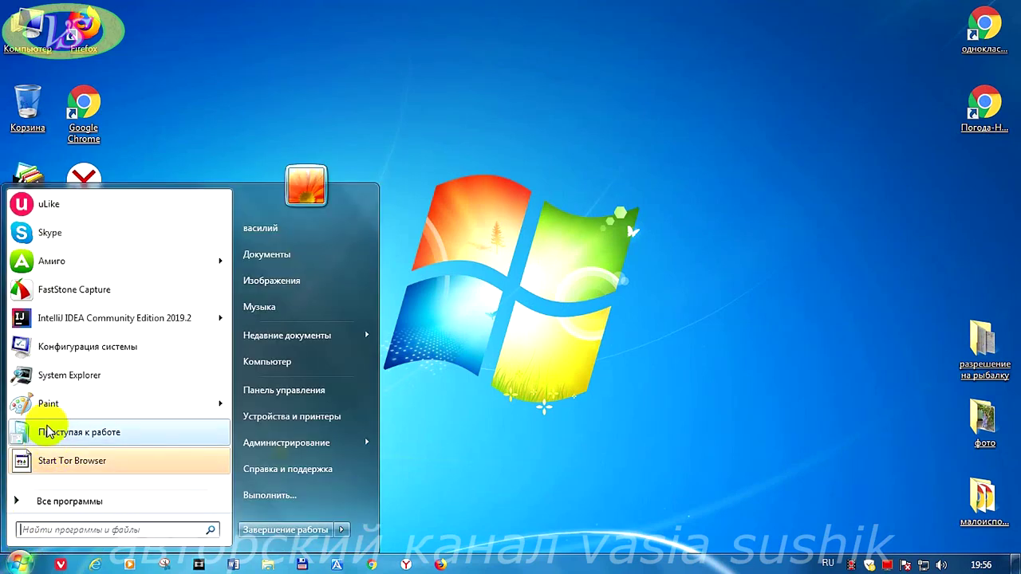
pyautogui.click(48, 404)
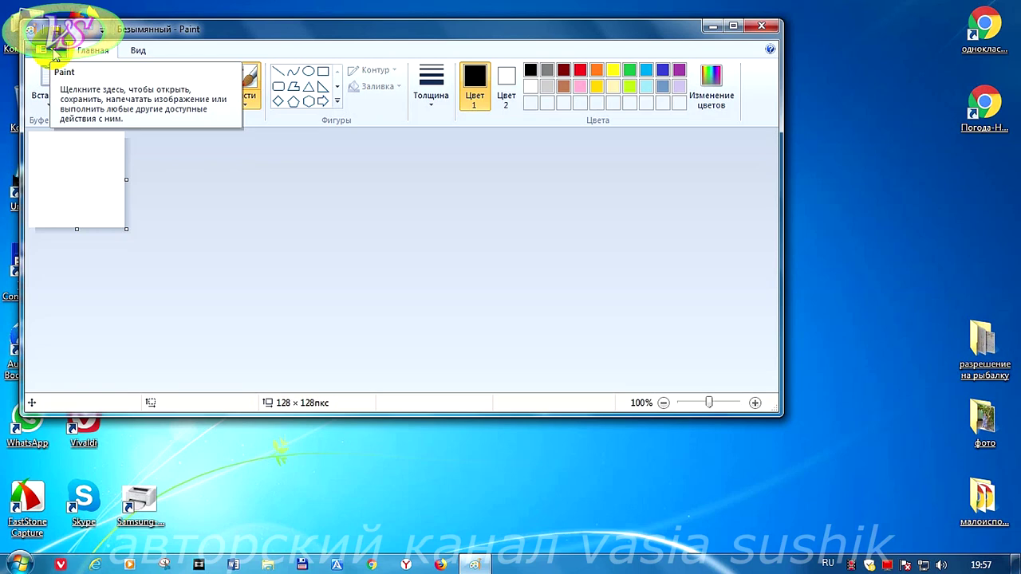
pyautogui.click(50, 50)
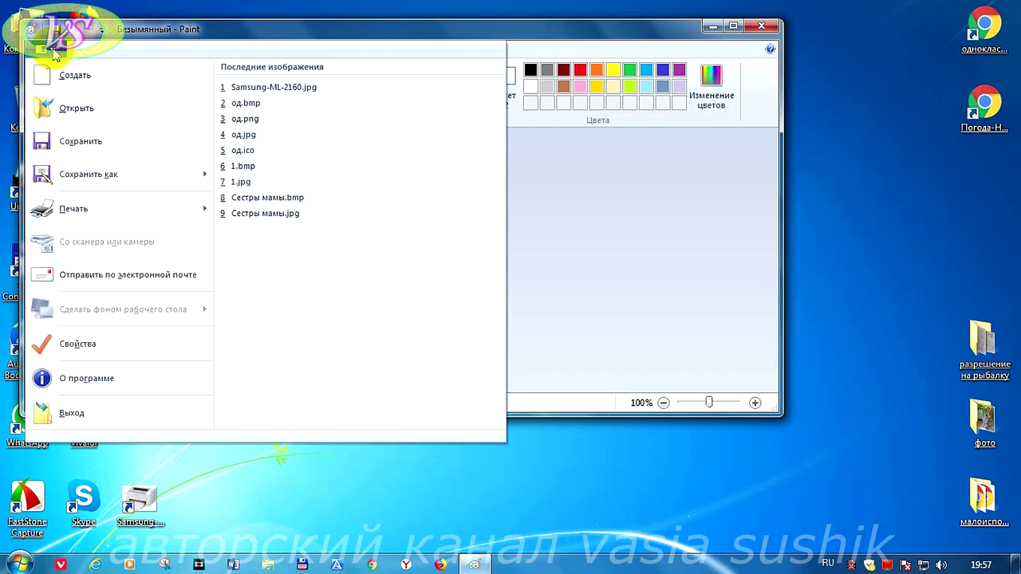
pyautogui.click(75, 111)
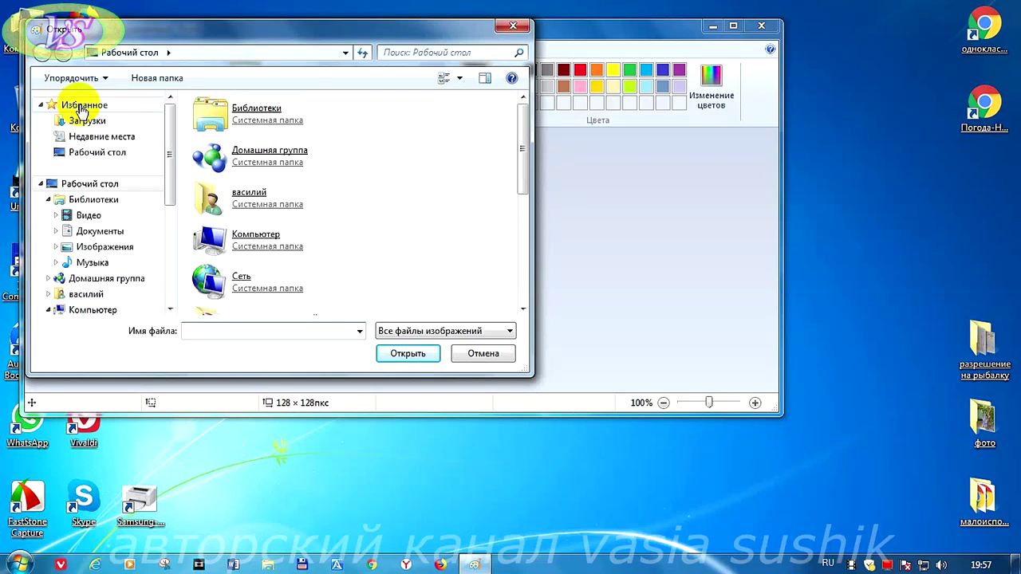
pyautogui.moveTo(526, 137); pyautogui.dragTo(525, 239)
pyautogui.doubleClick(248, 211)
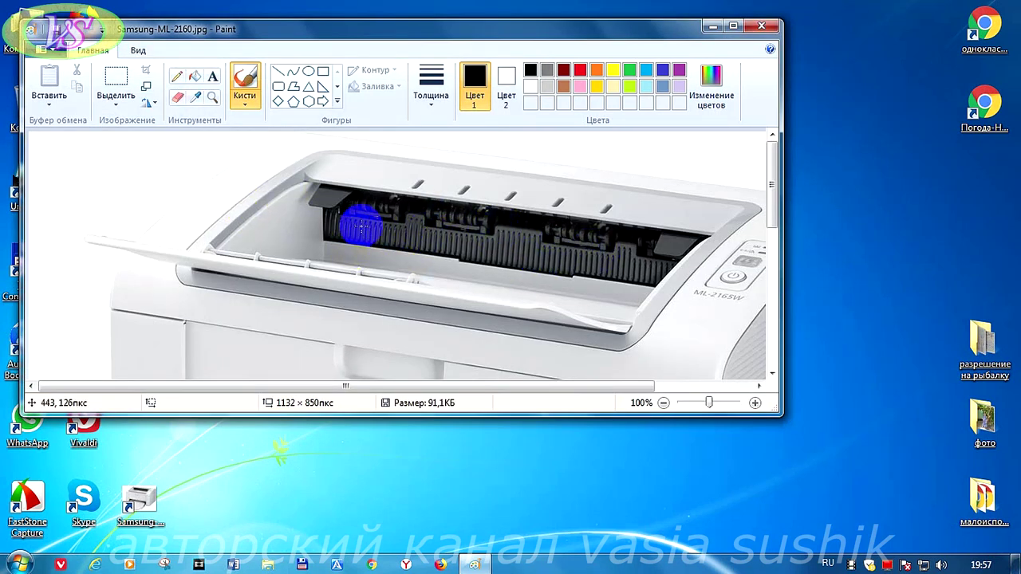
# Resize the printer picture in pixels to a height of 128 with the proportions kept.
pyautogui.click(147, 88)
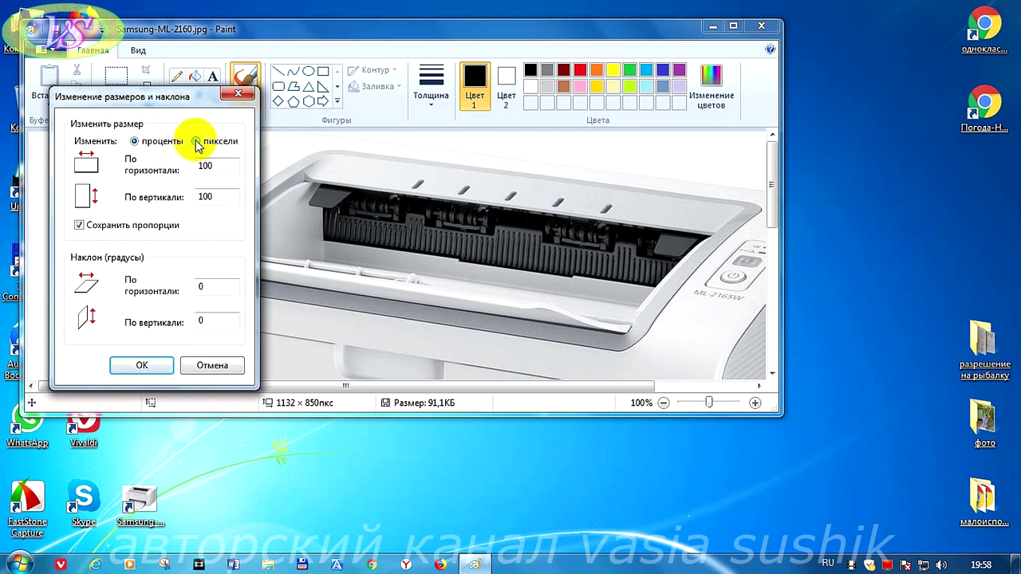
pyautogui.click(196, 141)
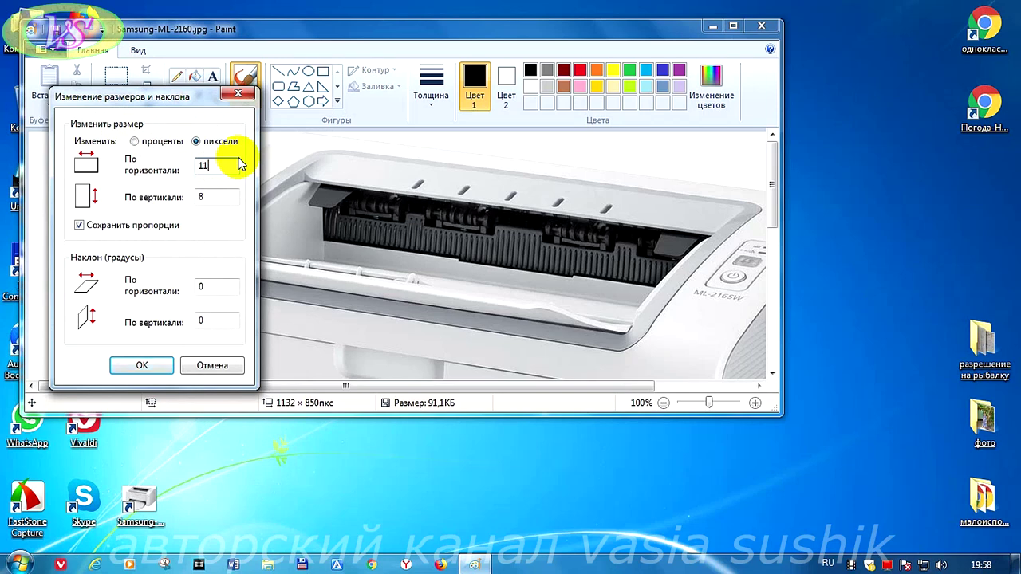
pyautogui.click(226, 196)
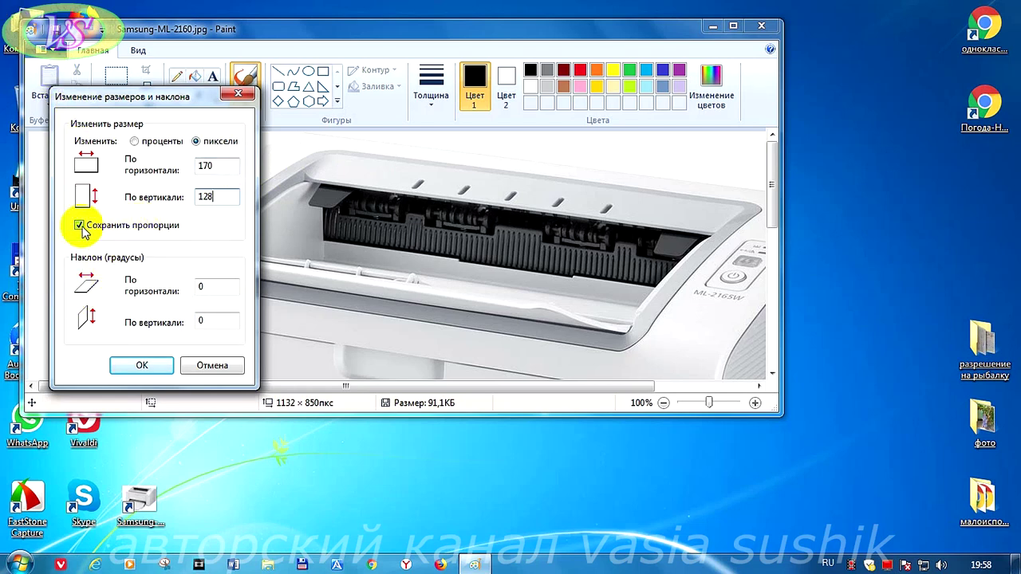
pyautogui.click(141, 365)
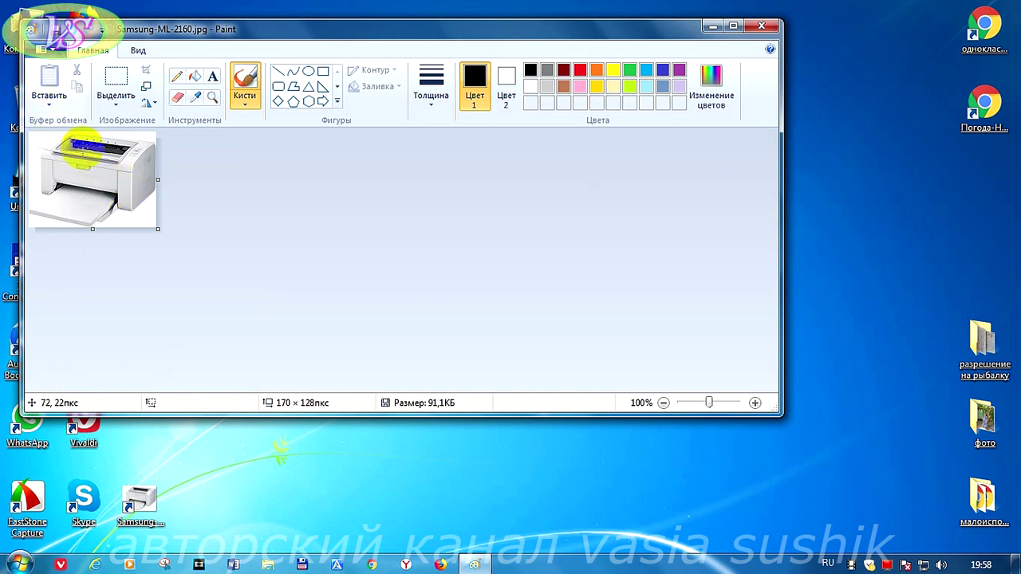
# Save the resized picture as the 24-bit bitmap Samsung-ML-2160.bmp and close Paint.
pyautogui.click(53, 49)
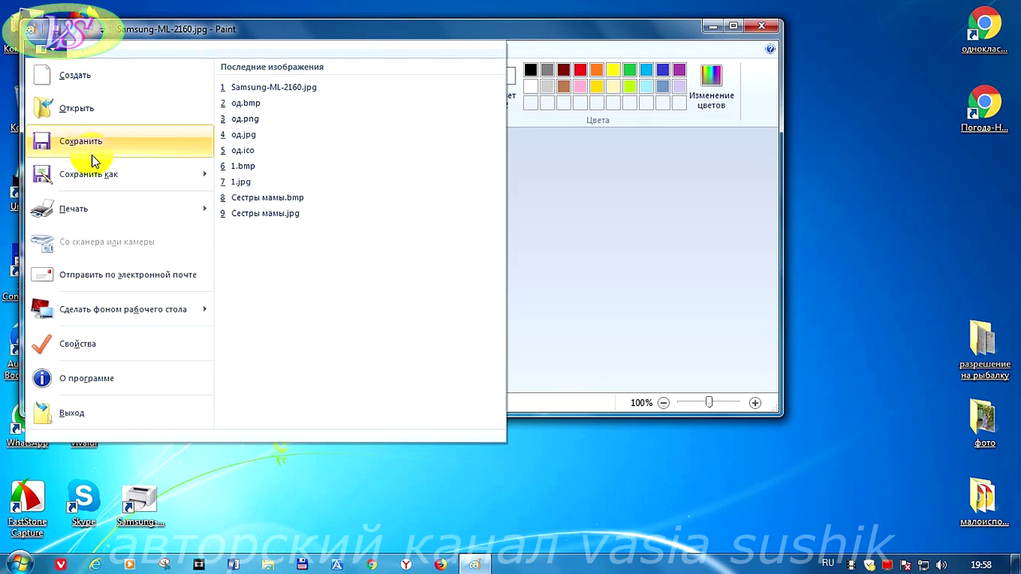
pyautogui.moveTo(85, 177)
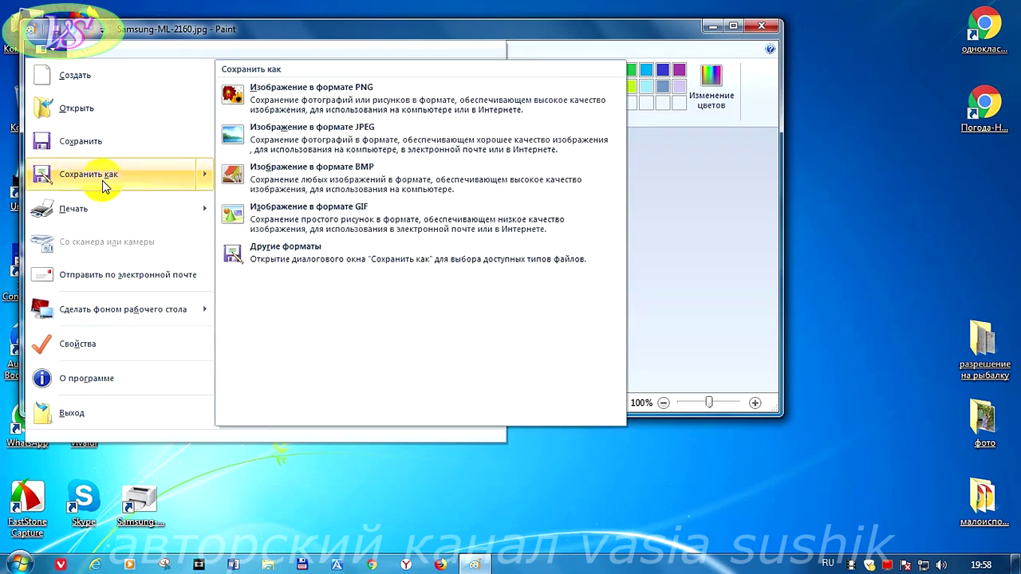
pyautogui.click(369, 177)
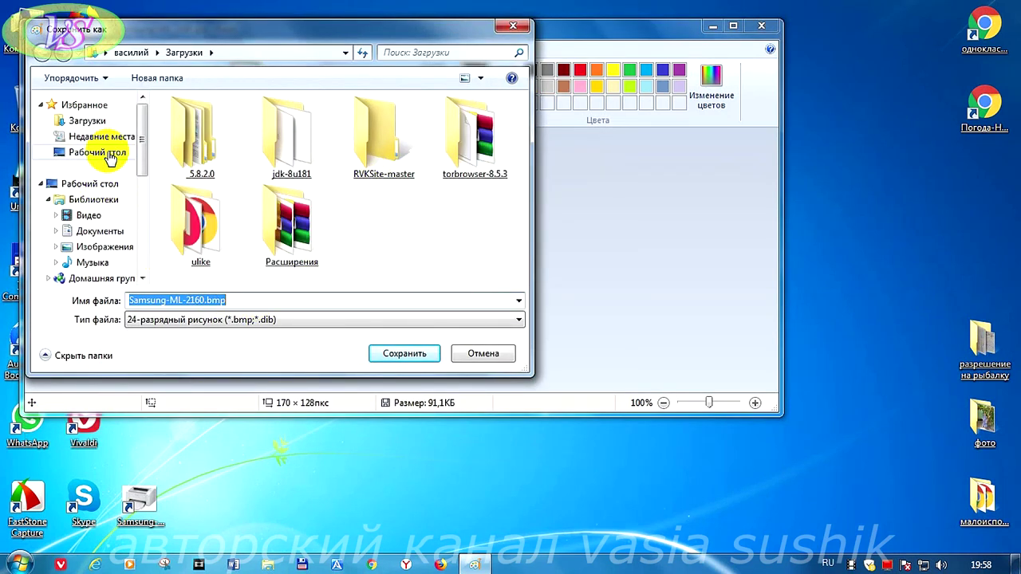
pyautogui.click(393, 357)
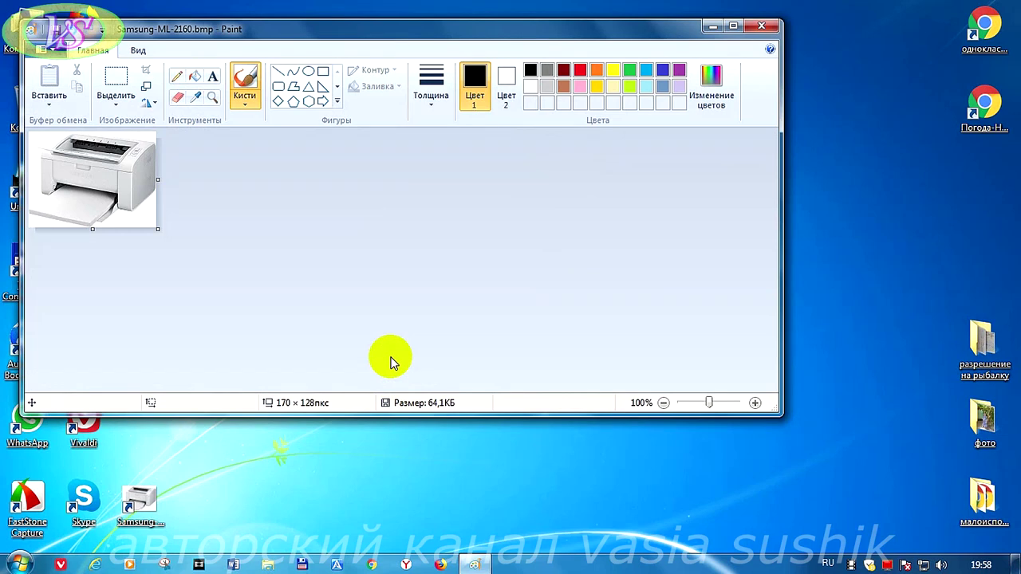
pyautogui.click(769, 28)
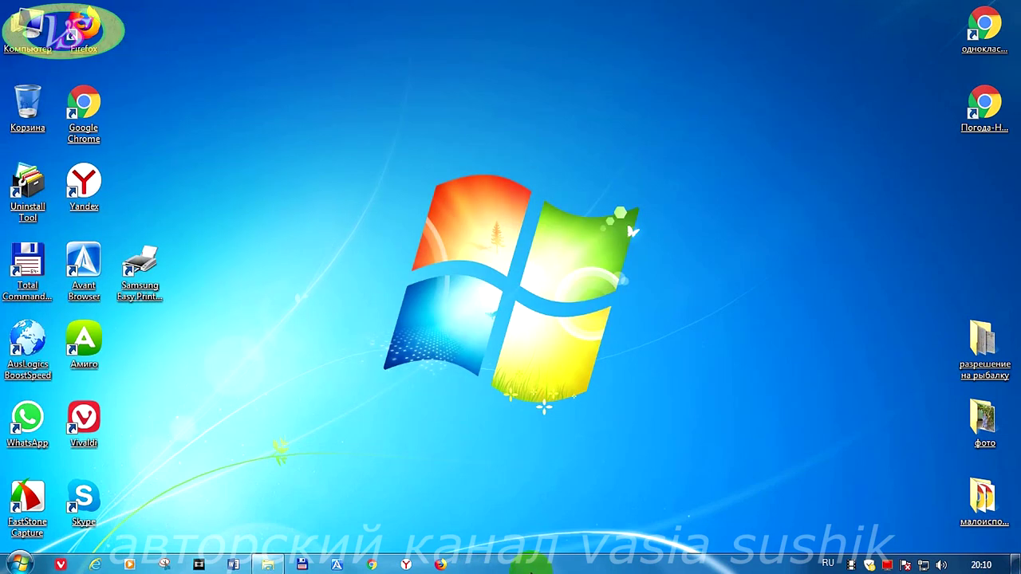
# Change the extension of Samsung-ML-2160.bmp in the Изображения library to .ico, accept the extension change and minimize the folder window.
pyautogui.moveTo(265, 568)
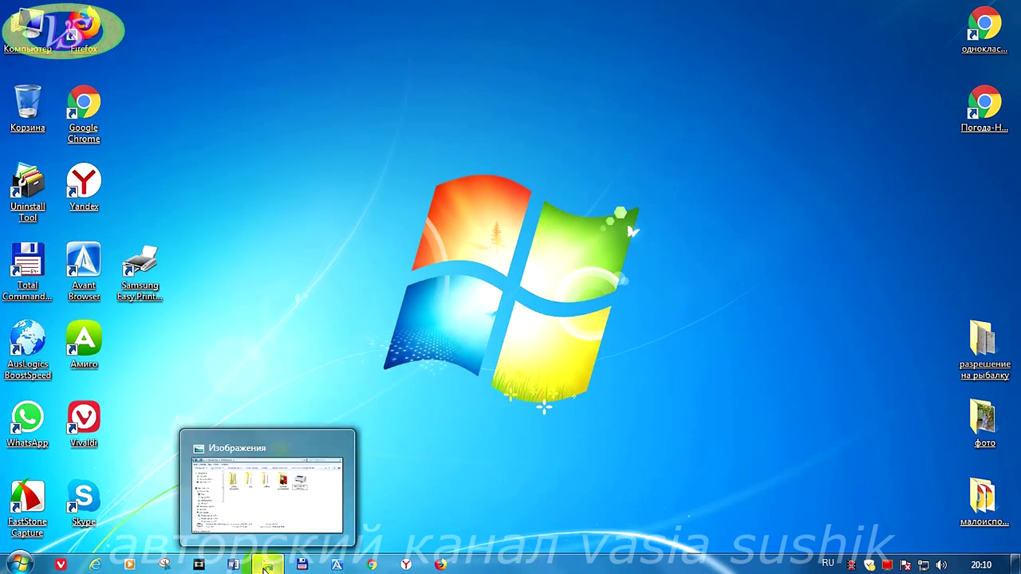
pyautogui.click(255, 523)
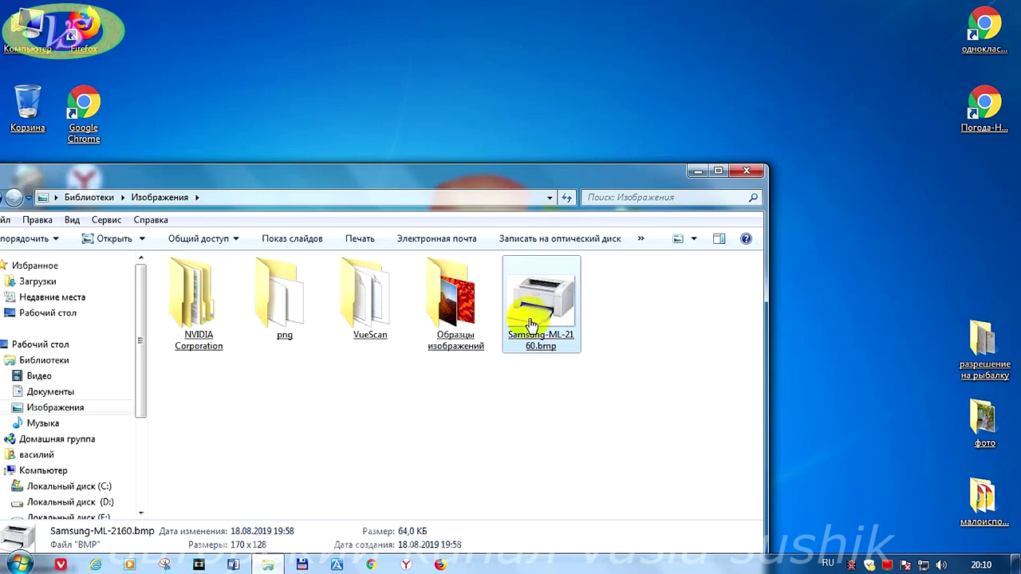
pyautogui.moveTo(532, 323)
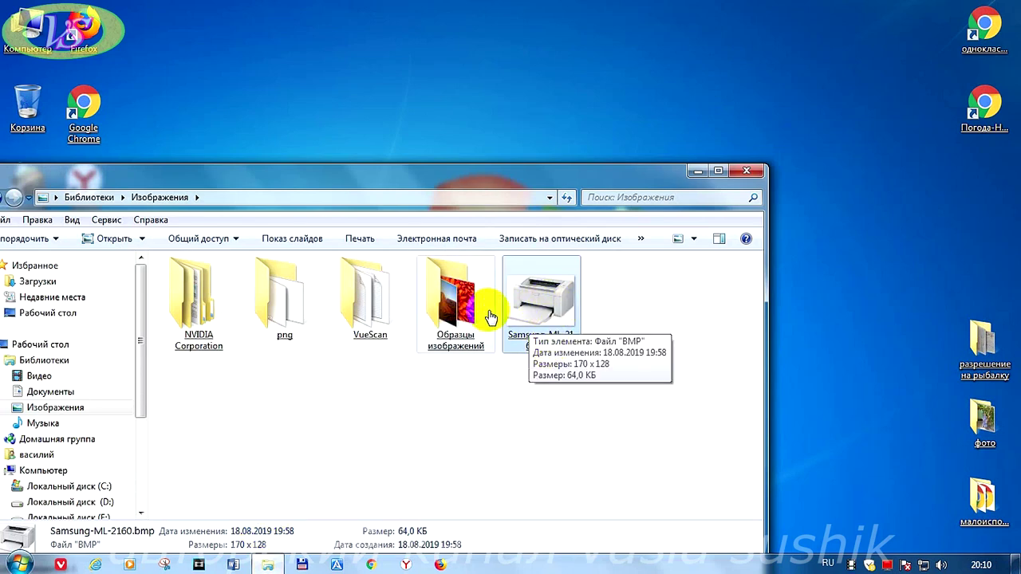
pyautogui.rightClick(540, 325)
pyautogui.click(595, 505)
pyautogui.click(562, 347)
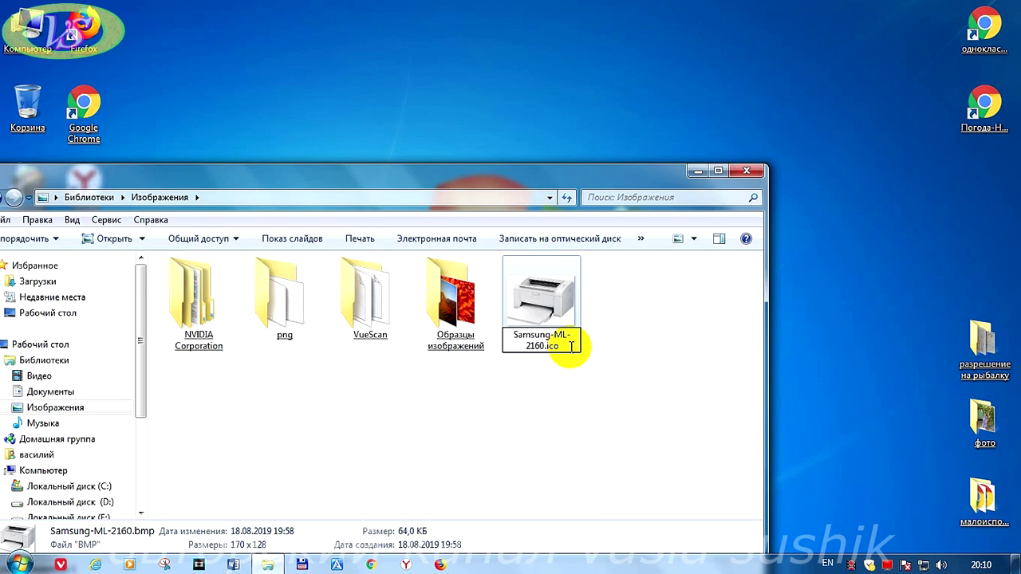
pyautogui.write('ico')
pyautogui.press('Return')
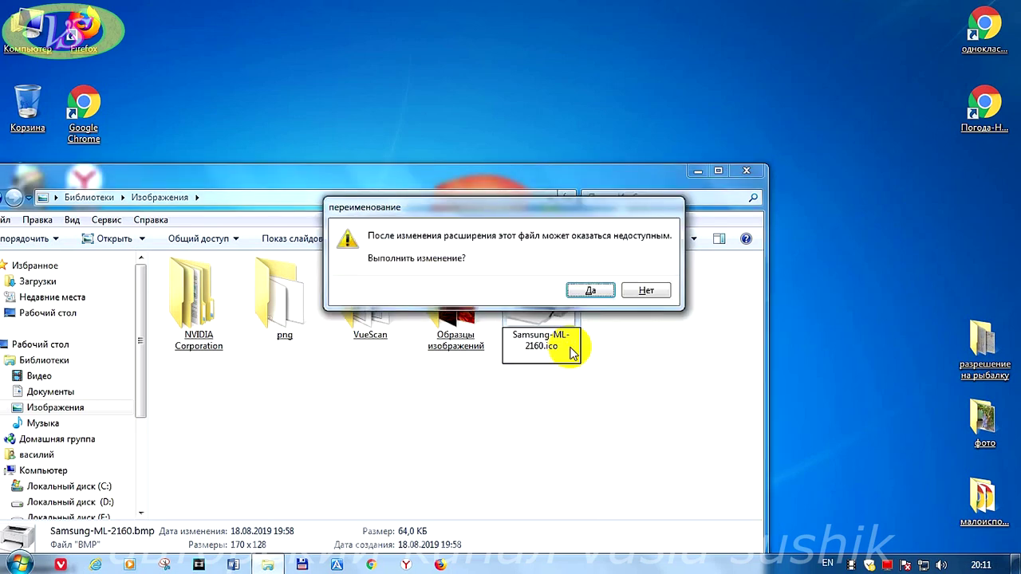
pyautogui.click(590, 290)
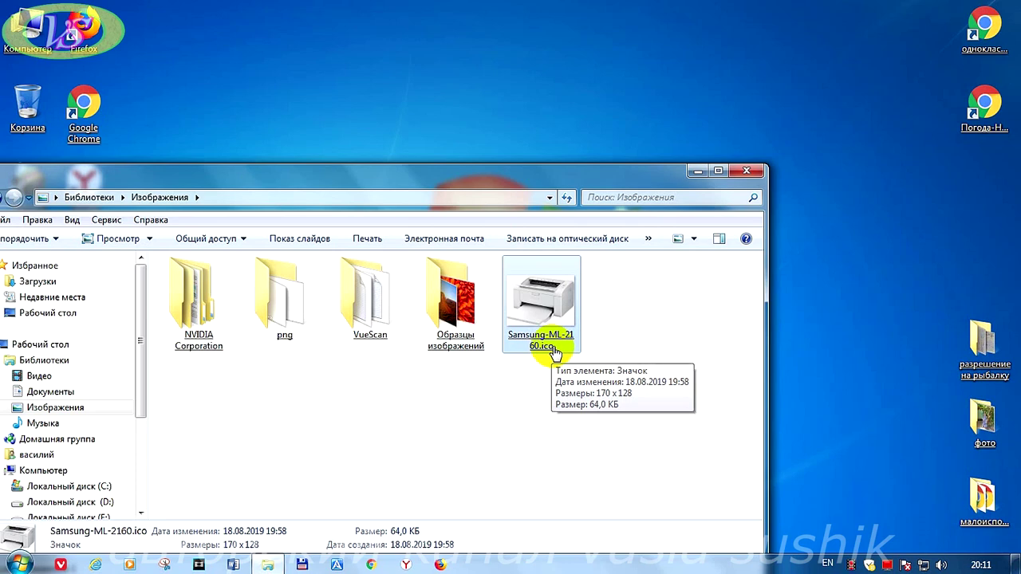
pyautogui.click(702, 171)
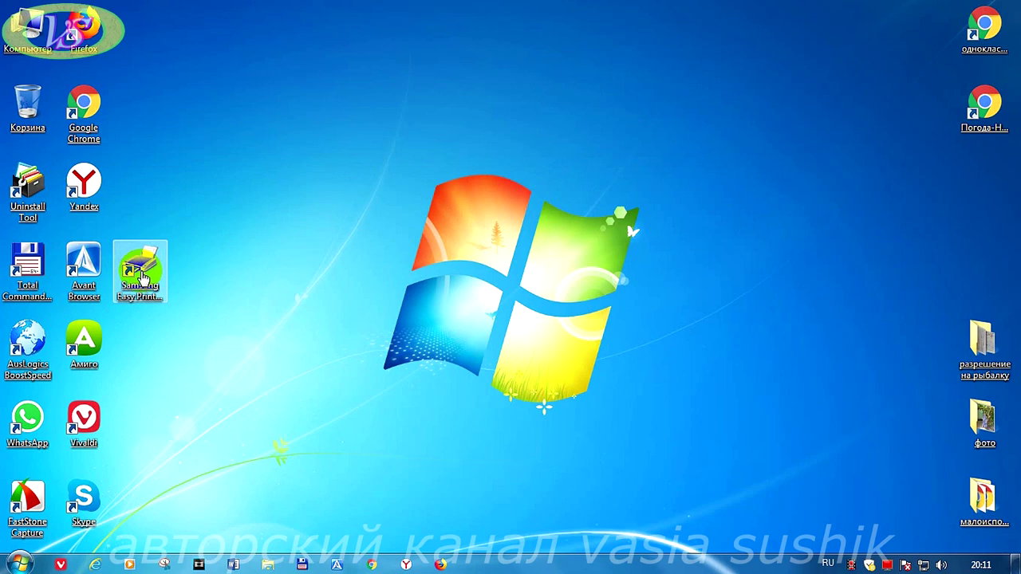
# In the Samsung Easy Printer Manager shortcut's properties, choose Samsung-ML-2160.ico from the Изображения library as the file for its new icon.
pyautogui.rightClick(142, 276)
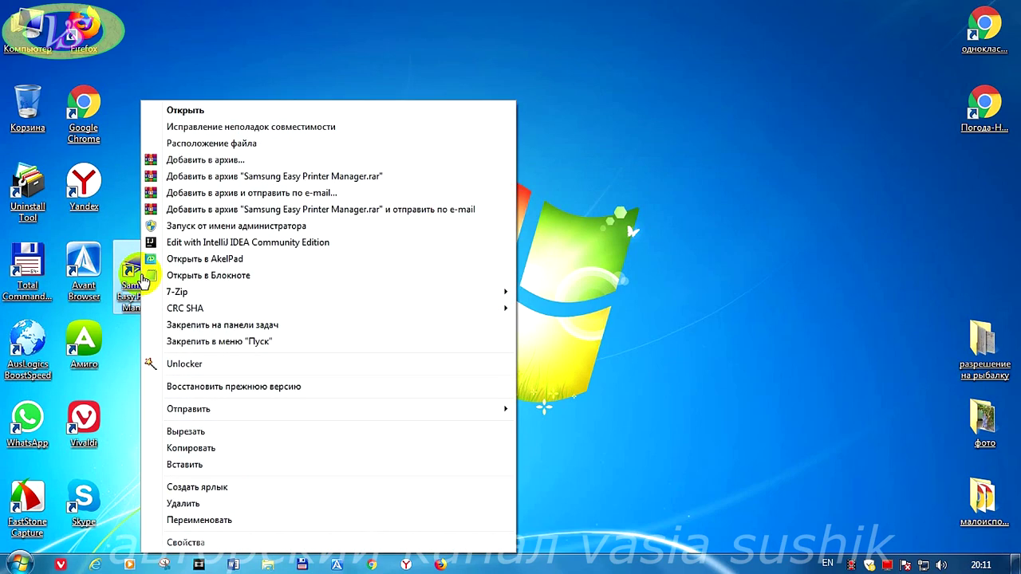
pyautogui.click(185, 542)
pyautogui.click(275, 423)
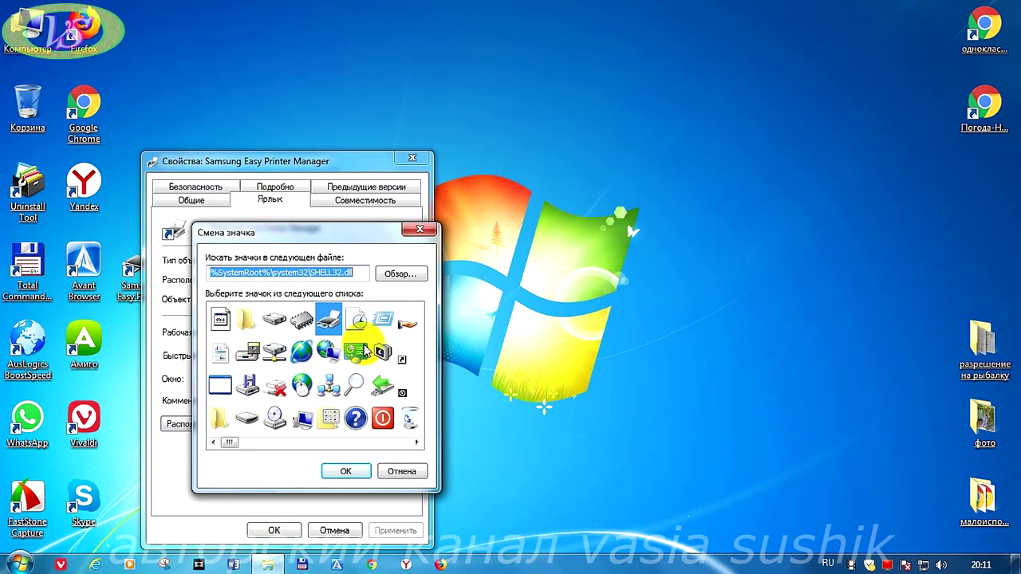
pyautogui.click(397, 275)
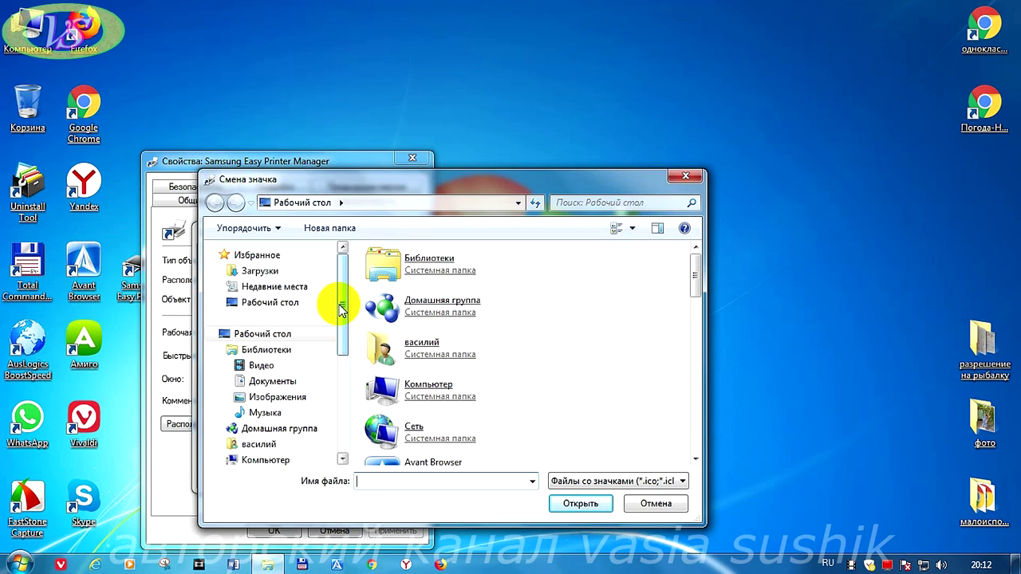
pyautogui.click(292, 395)
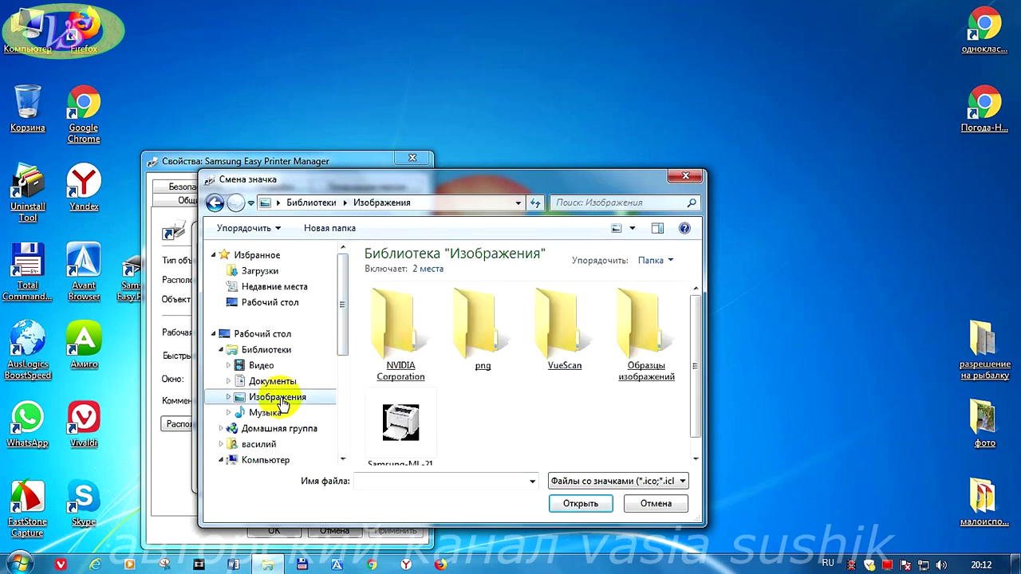
pyautogui.click(403, 430)
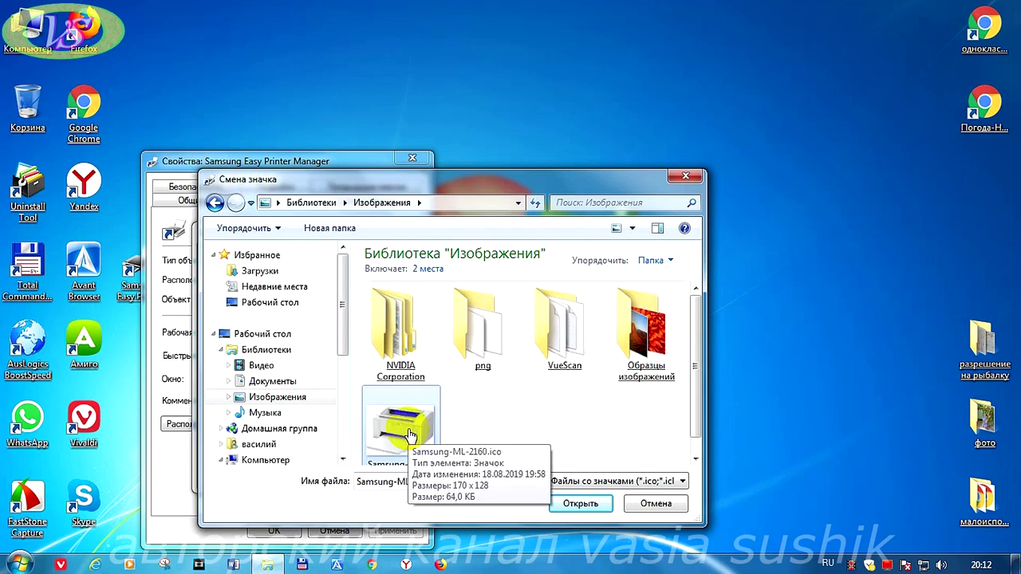
pyautogui.doubleClick(407, 429)
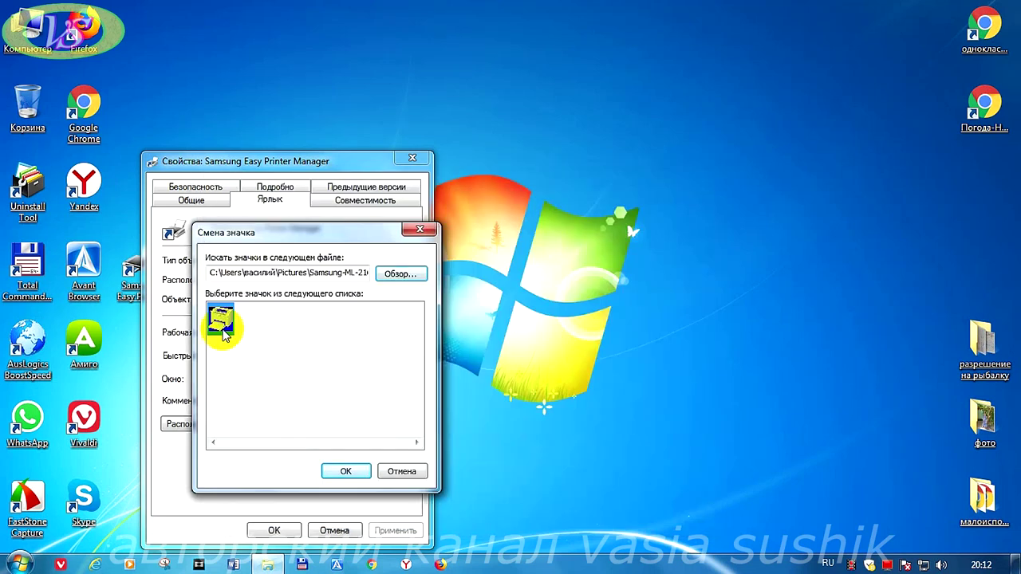